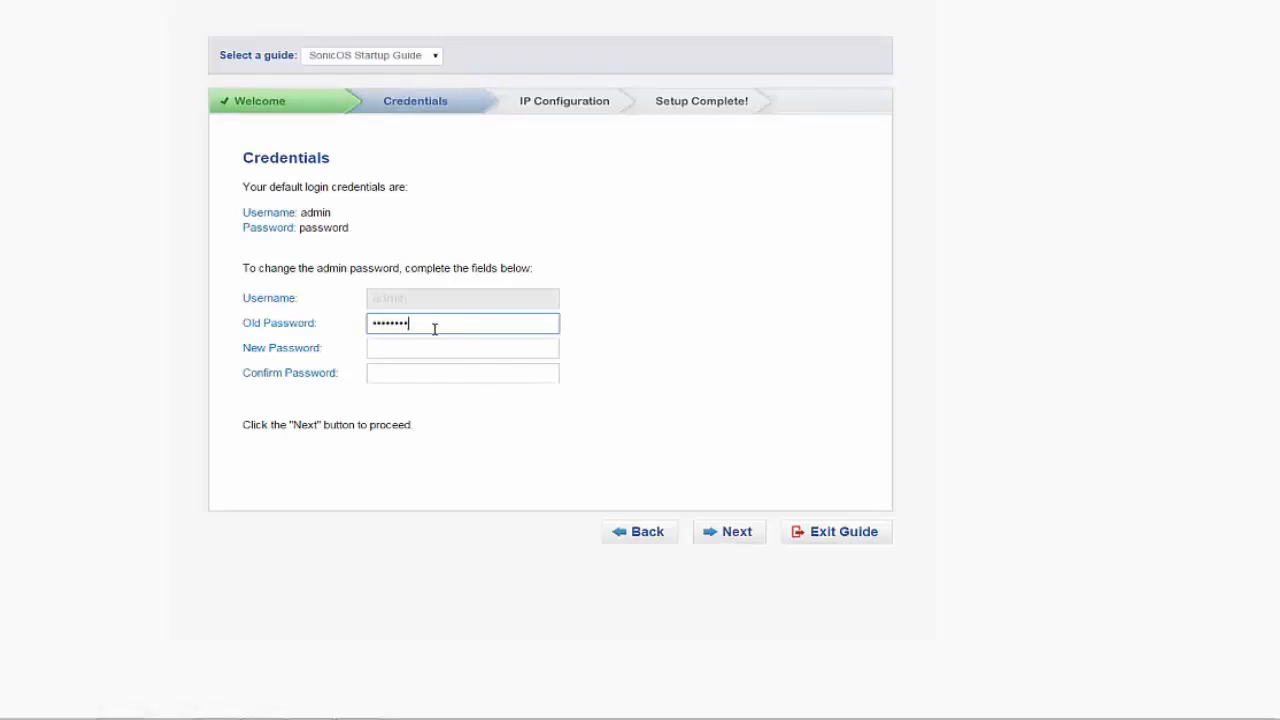
# Enter and confirm the new admin password in the startup guide's credentials form
pyautogui.press('Tab')
pyautogui.write('•••••')
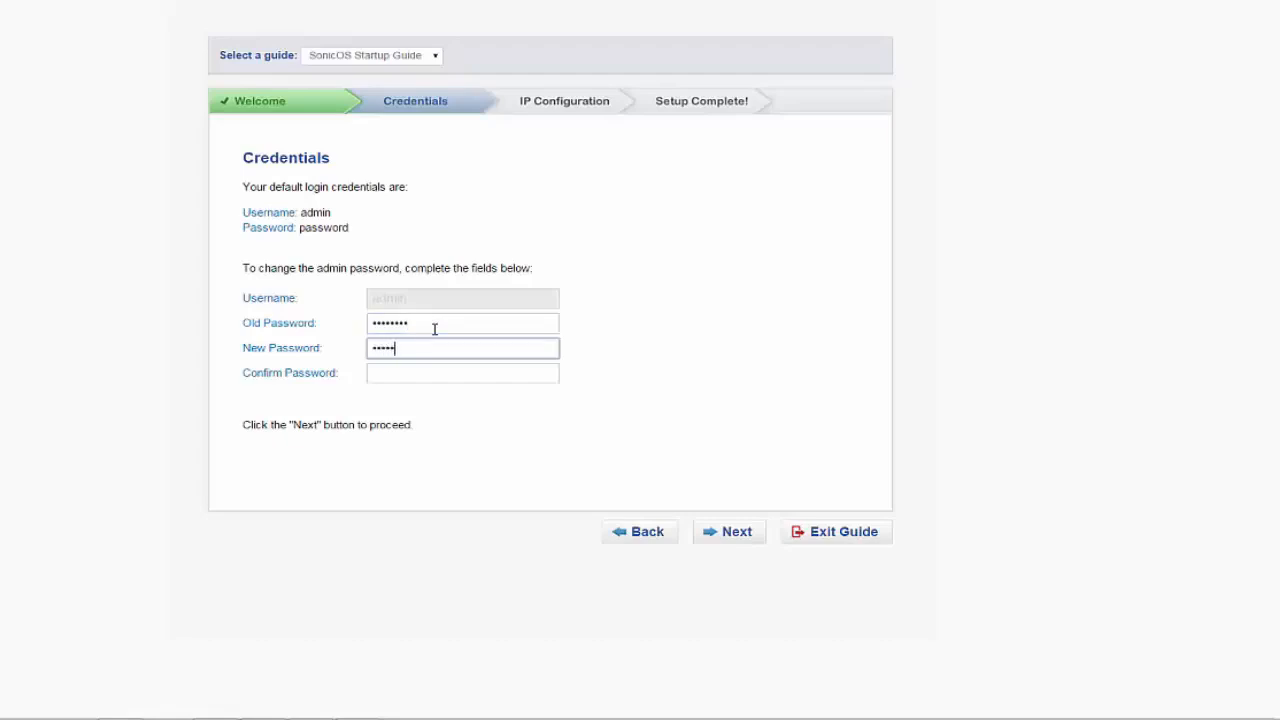
pyautogui.write('•••')
pyautogui.press('Tab')
pyautogui.write('••••••••')
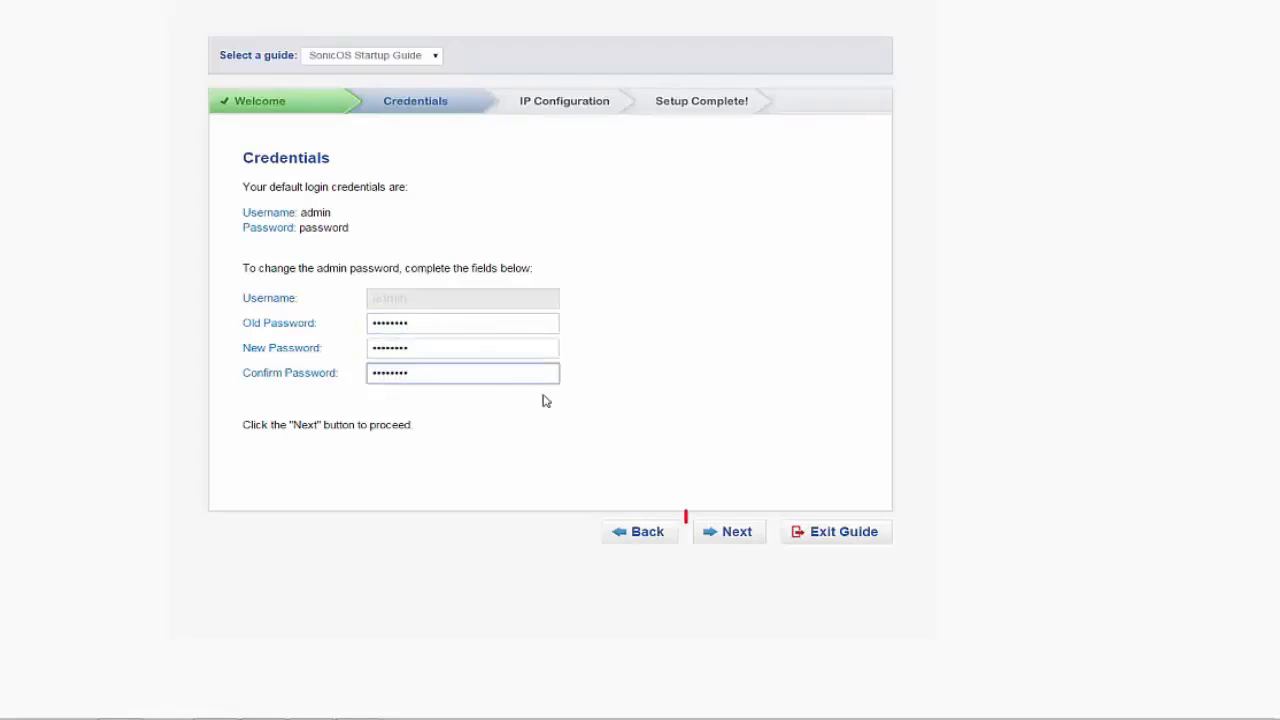
# Proceed to the IP configuration, accept the detected WAN settings, and finish the startup guide
pyautogui.click(731, 535)
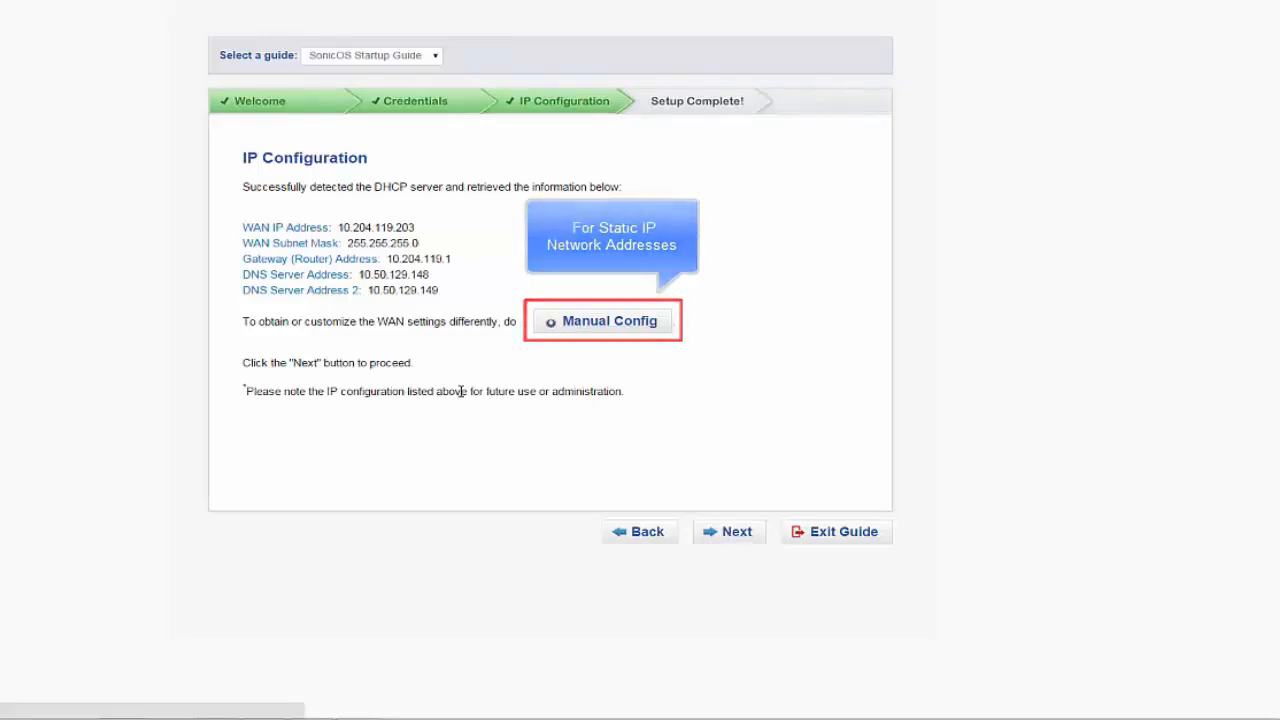
pyautogui.click(740, 535)
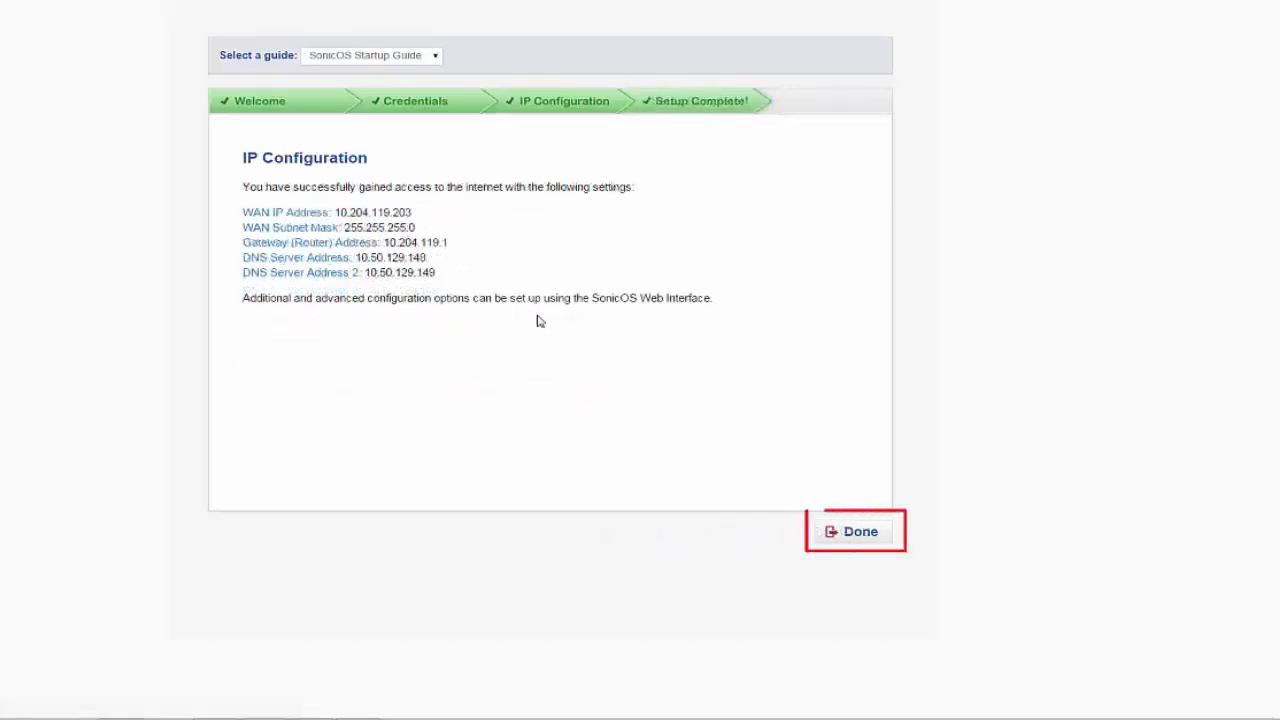
pyautogui.click(866, 537)
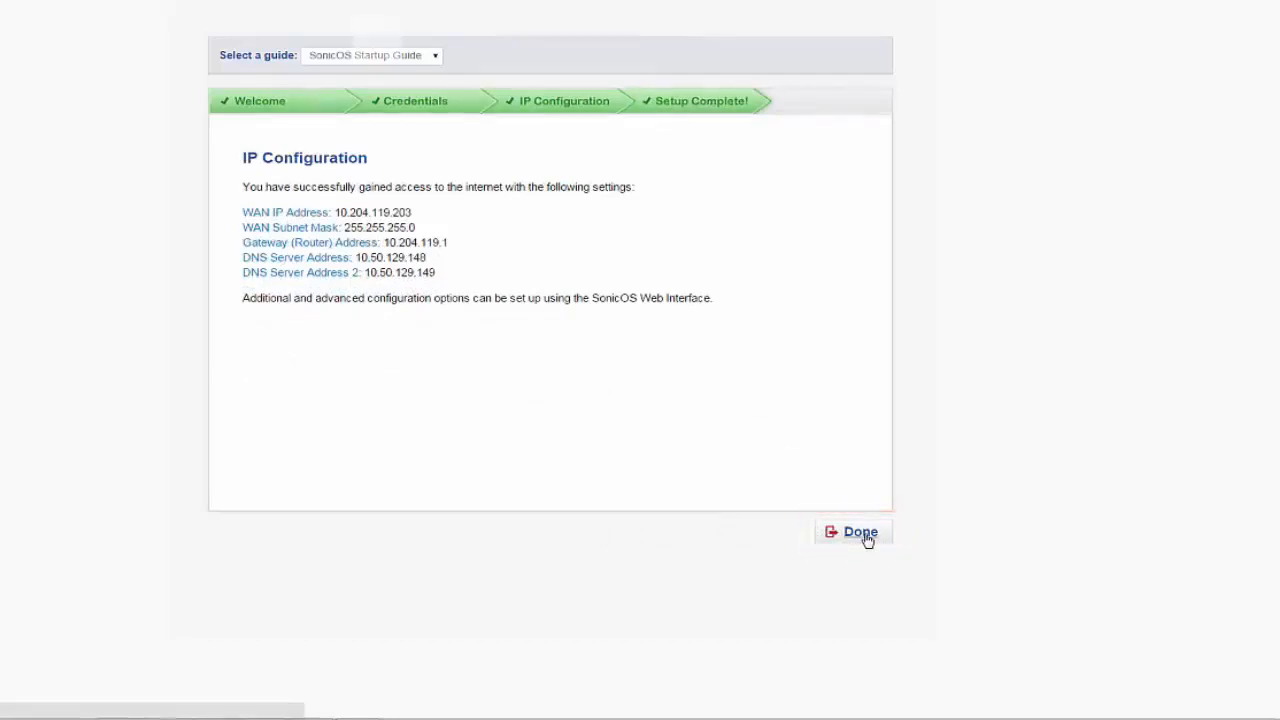
# Log in to the SonicWALL appliance as admin with the account password
pyautogui.write('admin')
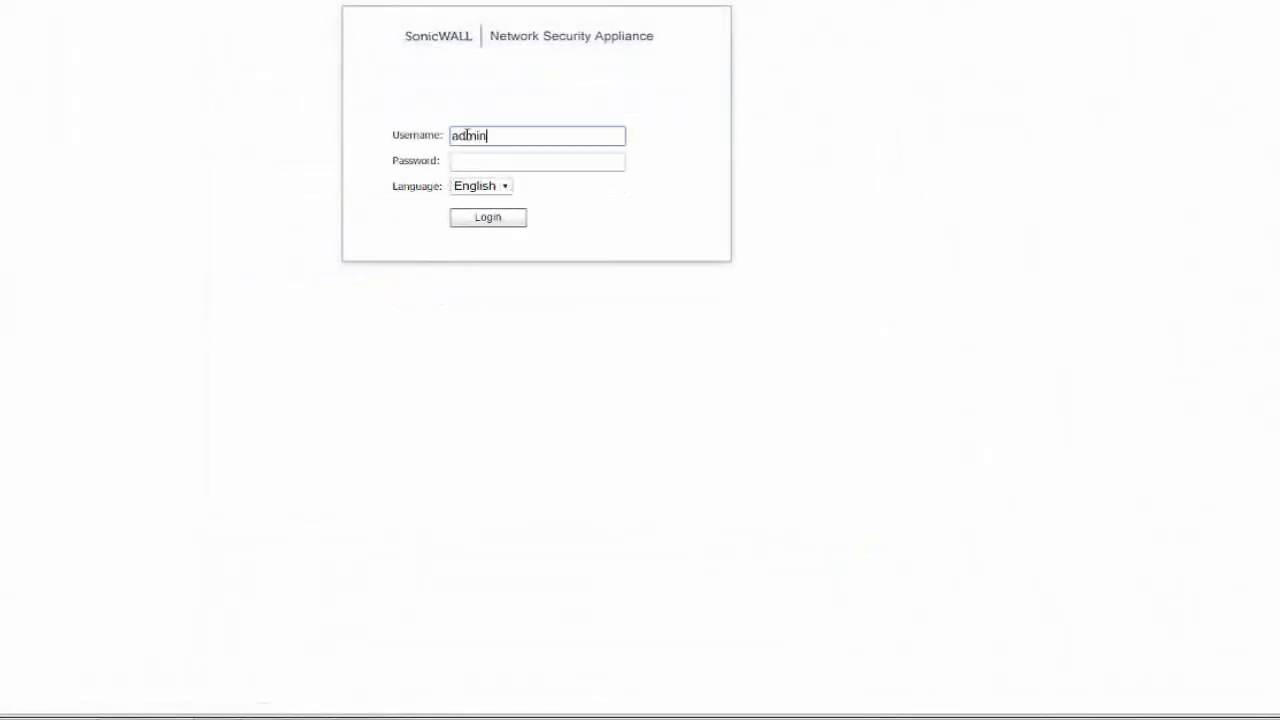
pyautogui.press('Tab')
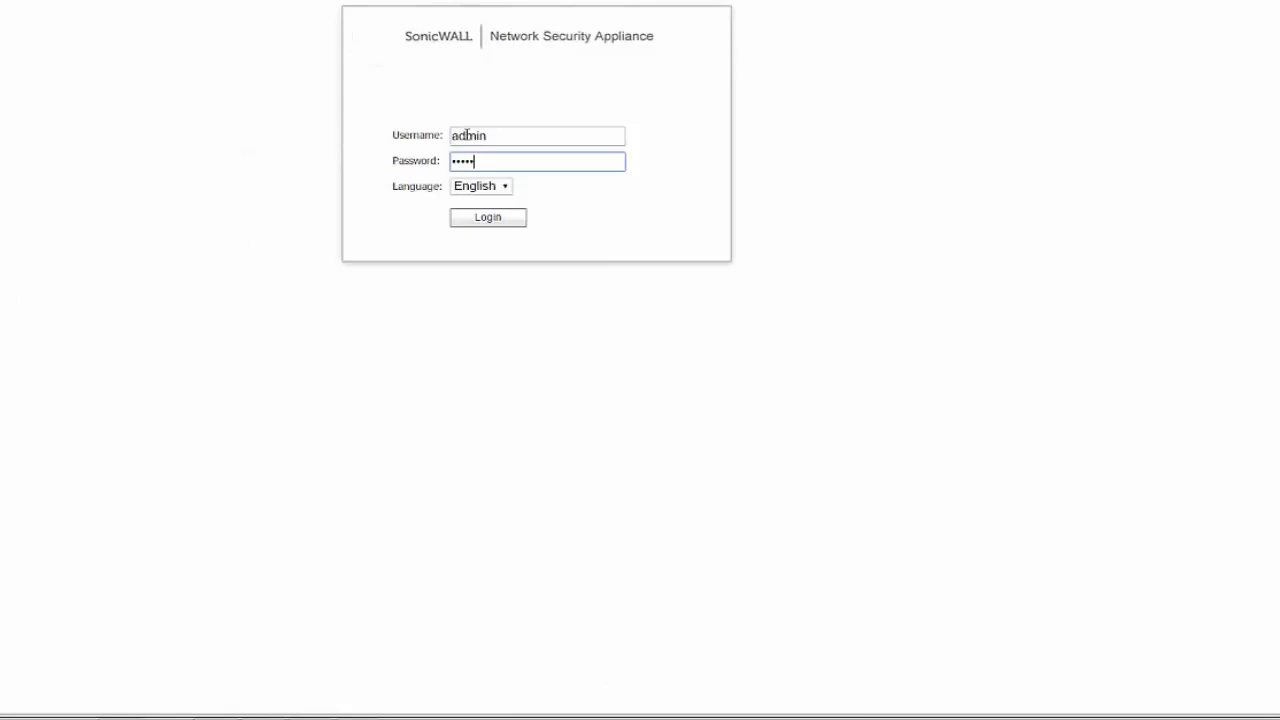
pyautogui.click(492, 222)
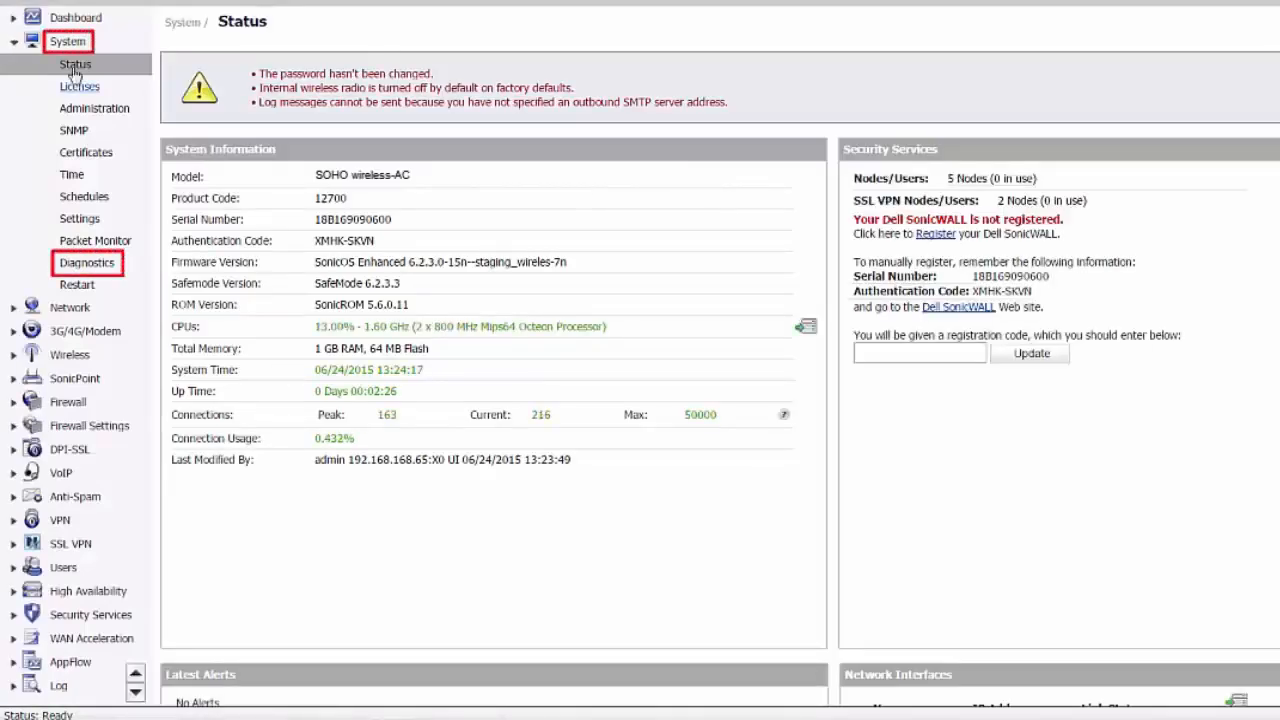
# Run the Check Network Settings diagnostics for Default Gateway (X1), DNS Server 1, DNS Server 2, My SonicWALL and License Manager
pyautogui.click(90, 264)
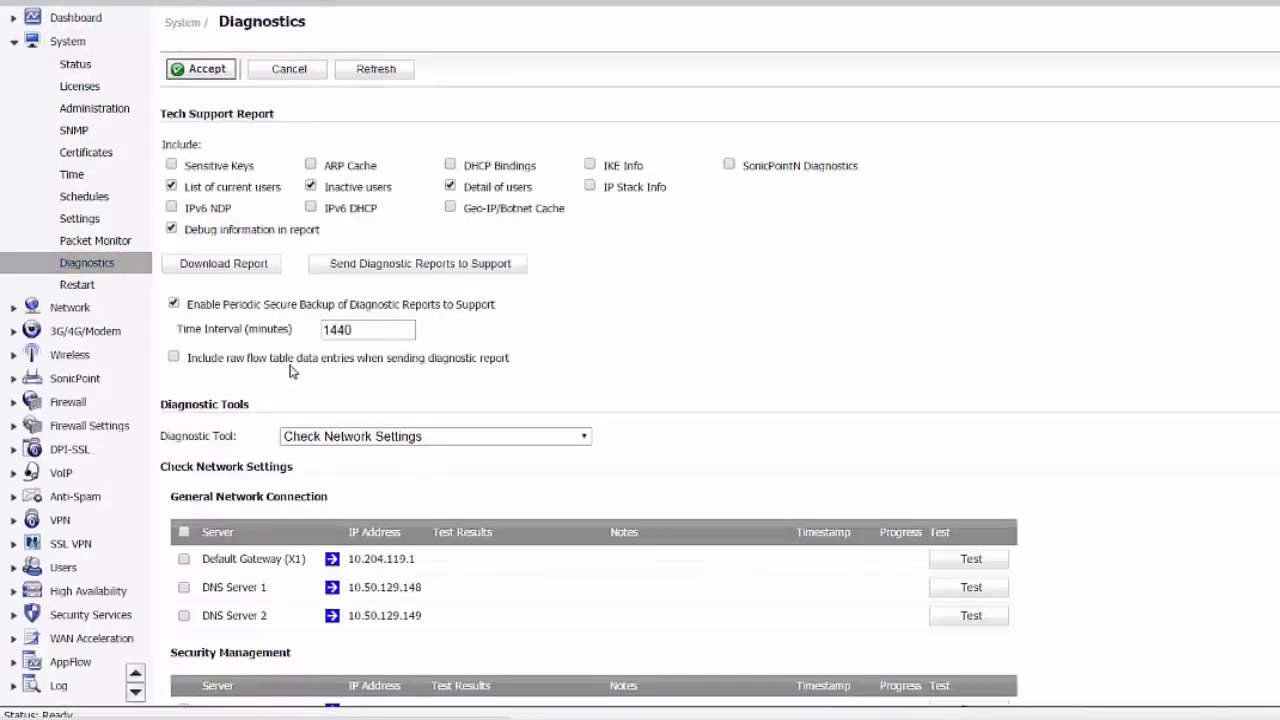
pyautogui.scroll(-1, 694, 386)
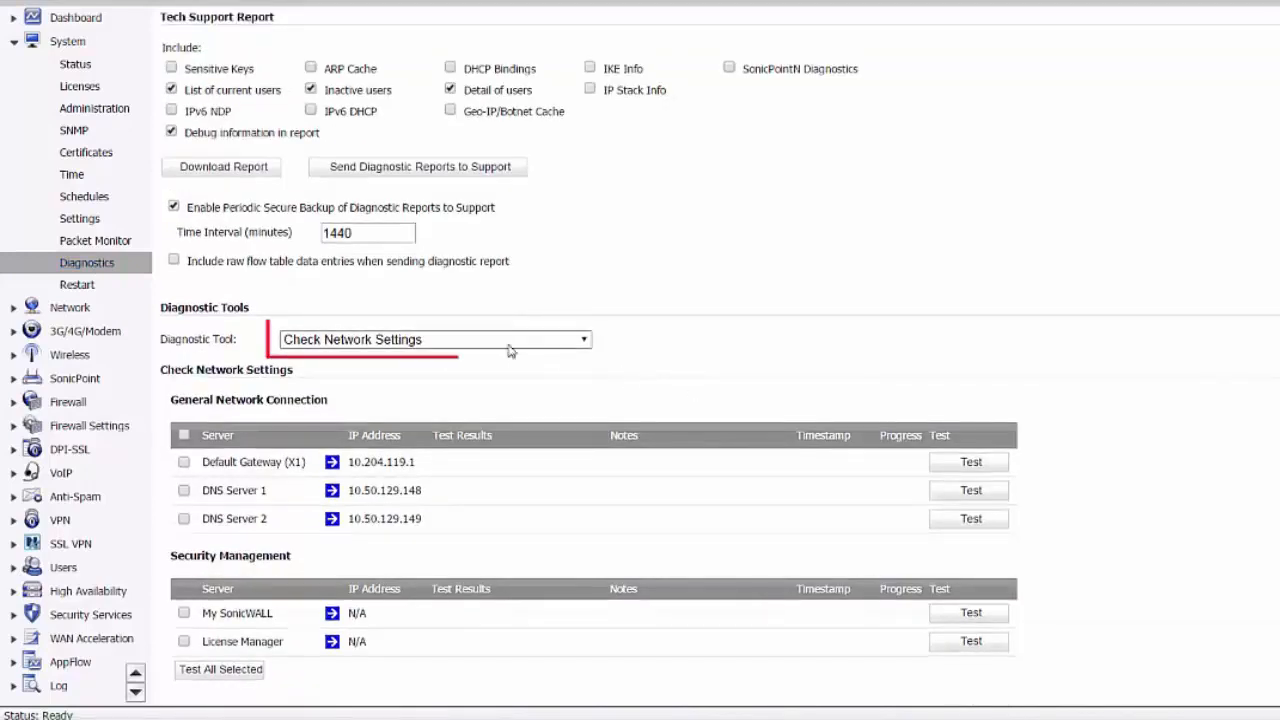
pyautogui.click(184, 462)
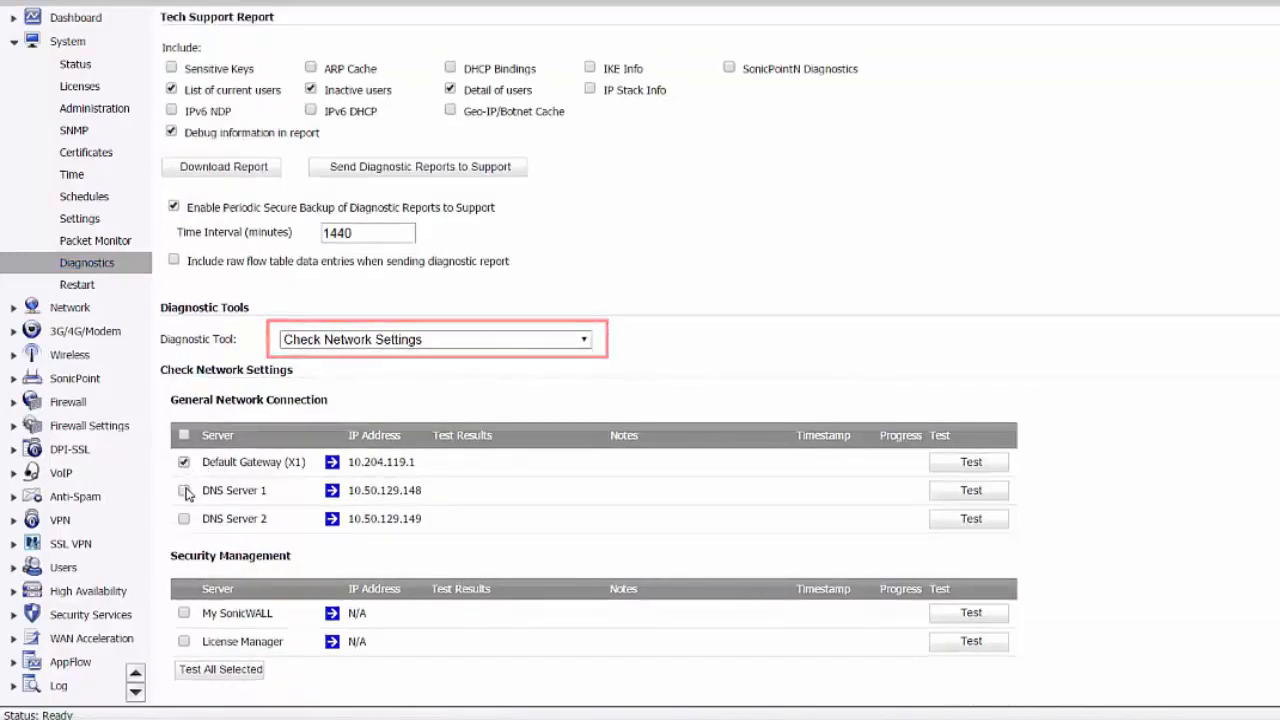
pyautogui.click(184, 490)
pyautogui.click(184, 518)
pyautogui.click(184, 613)
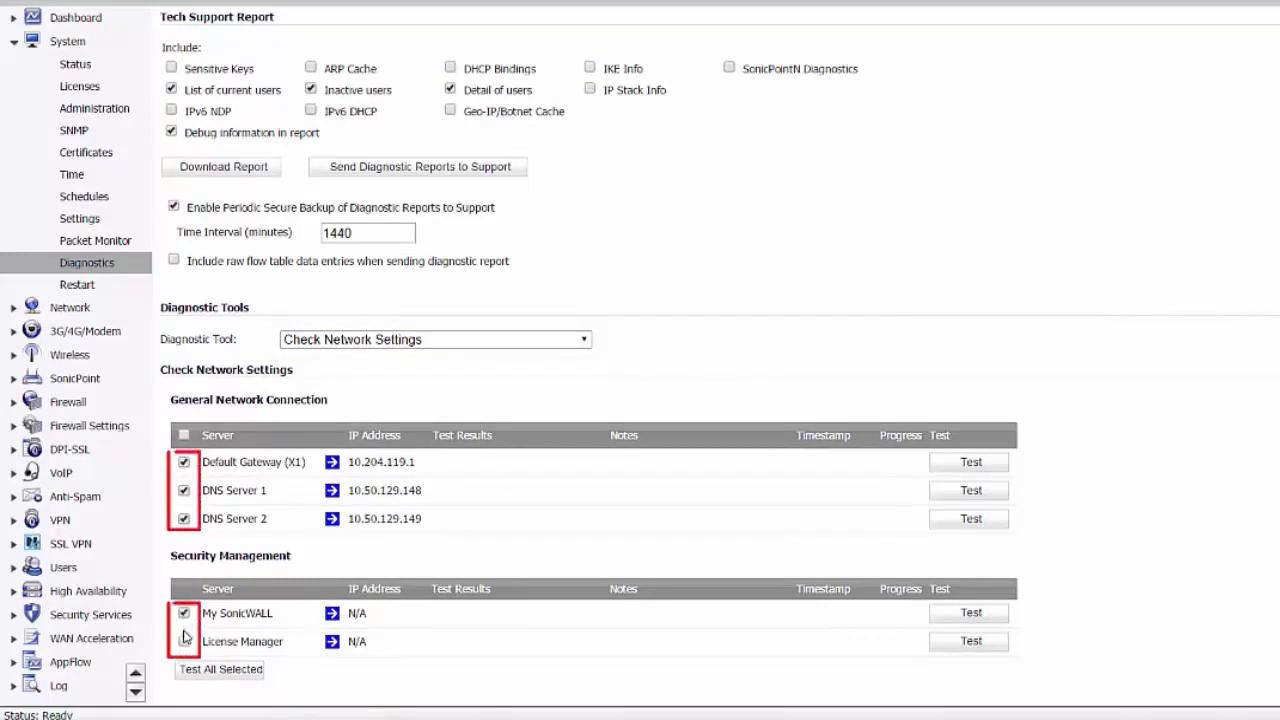
pyautogui.click(228, 673)
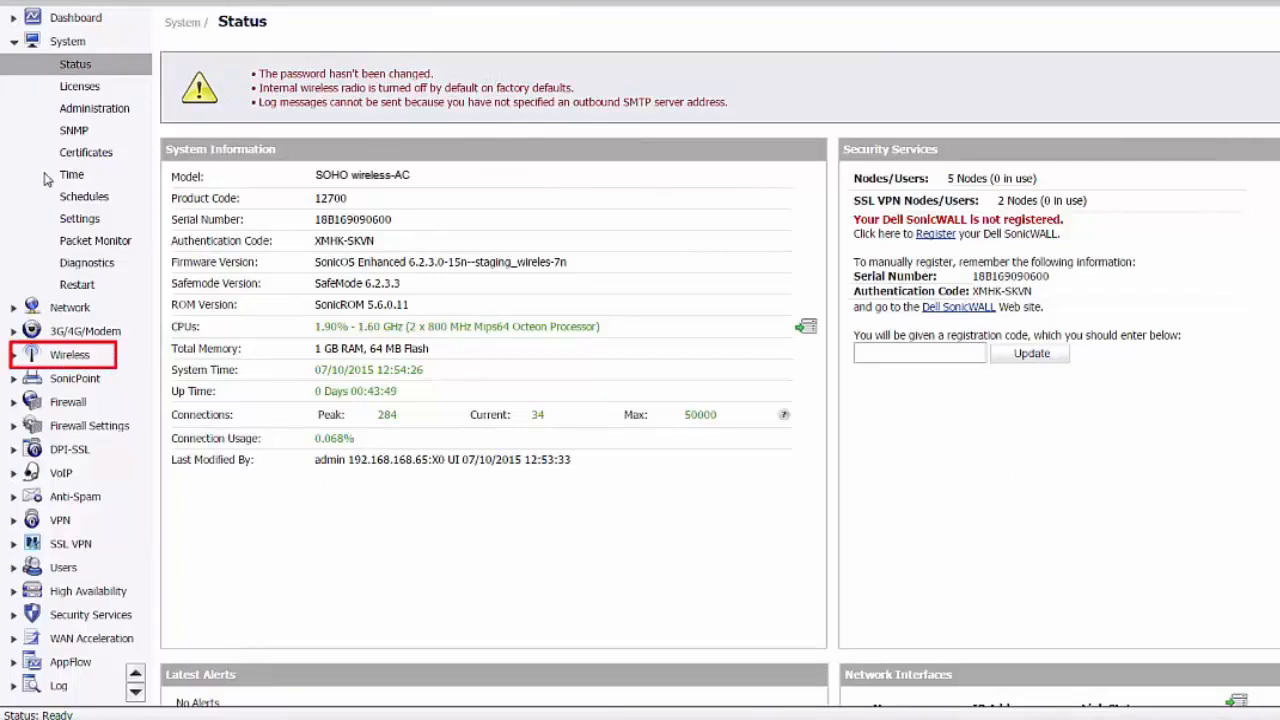
# Start the Wireless Guide to configure the WLAN radio interface
pyautogui.click(69, 356)
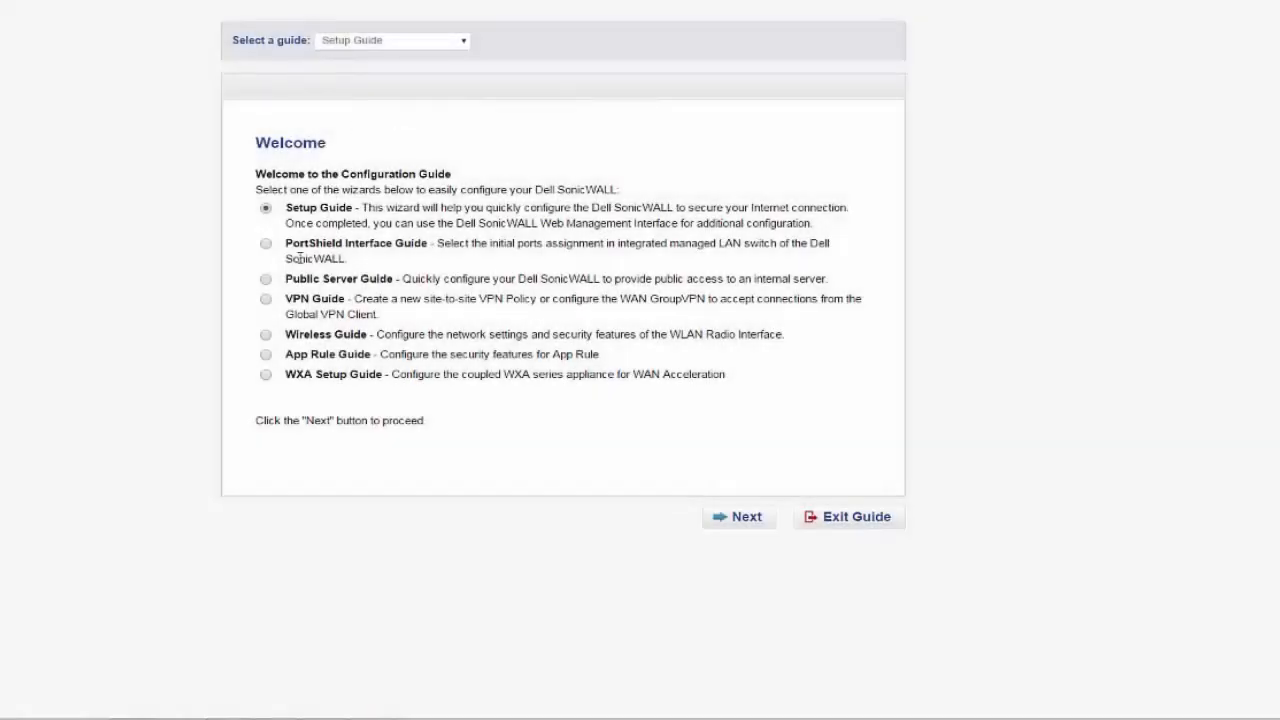
pyautogui.click(266, 335)
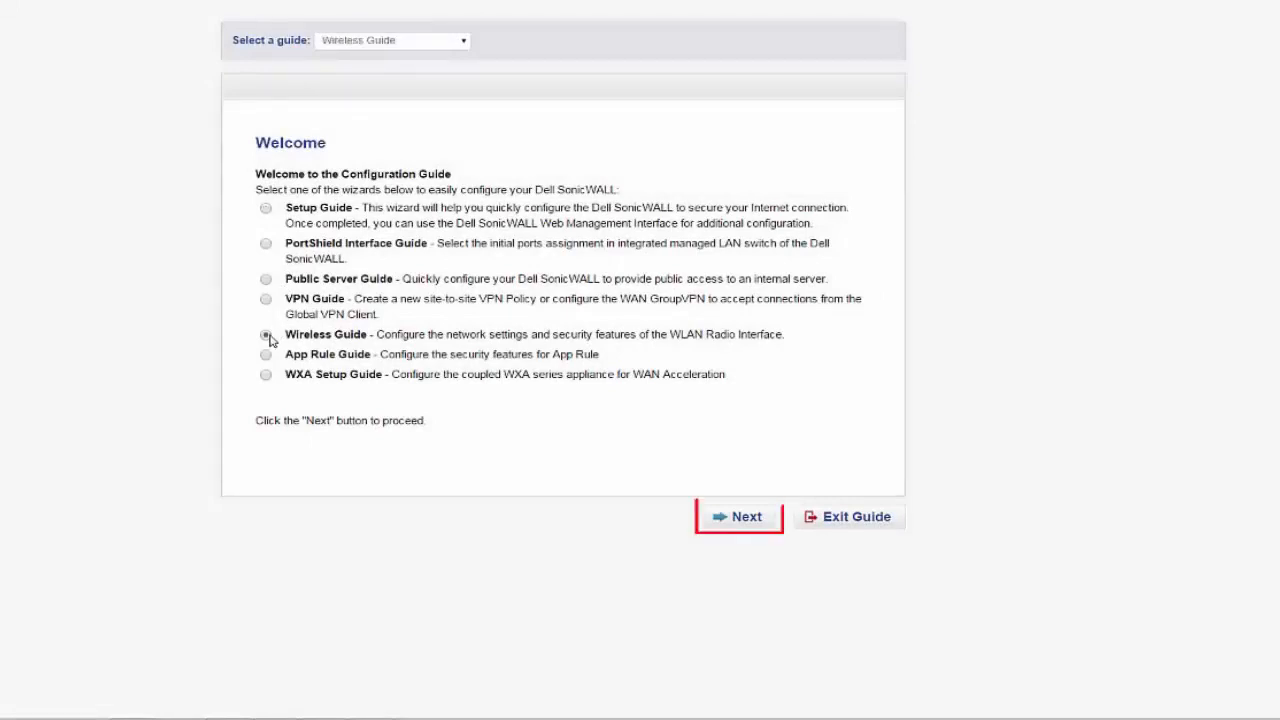
pyautogui.click(740, 517)
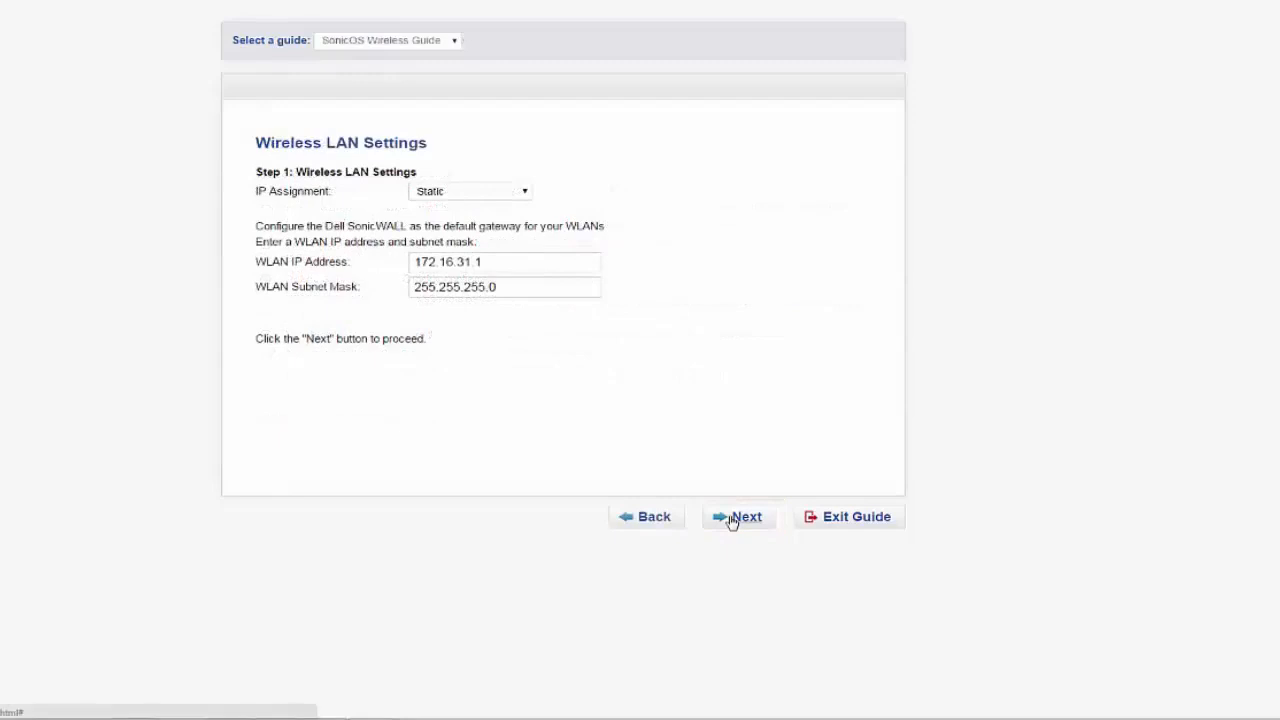
# Use Static IP assignment with the default WLAN address and subnet mask, and proceed to the radio settings
pyautogui.click(526, 192)
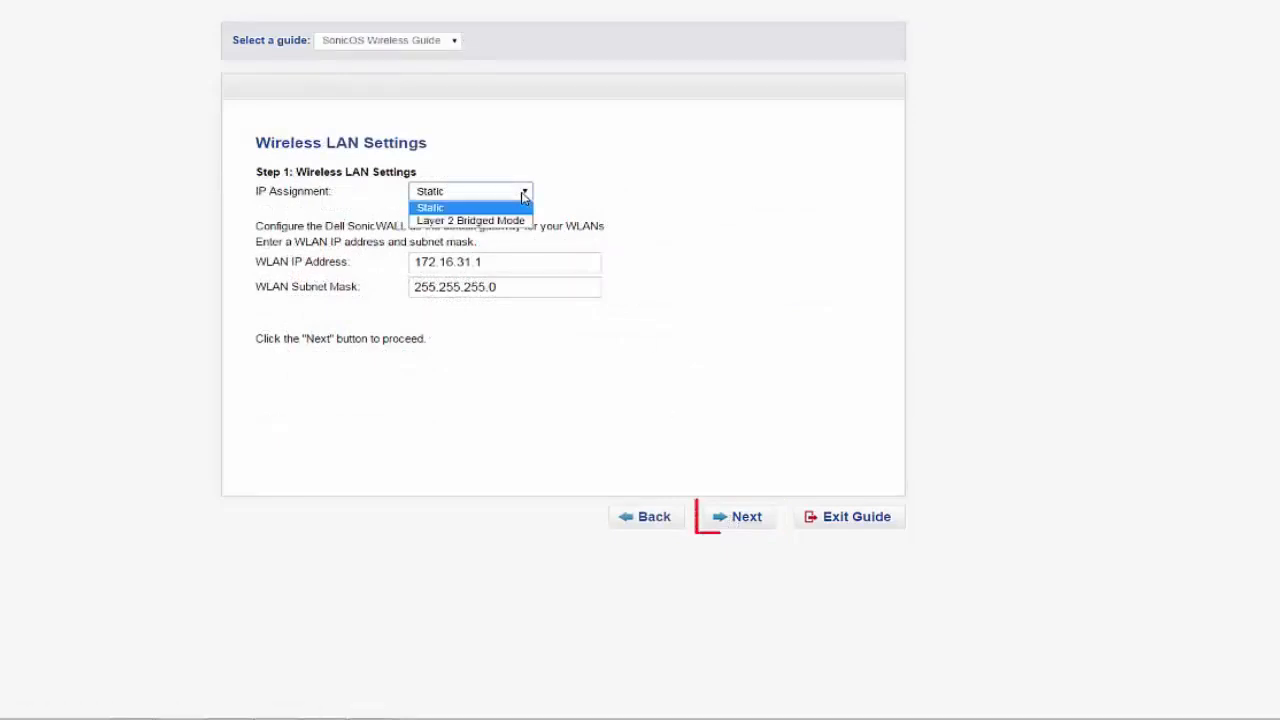
pyautogui.click(541, 194)
pyautogui.click(740, 517)
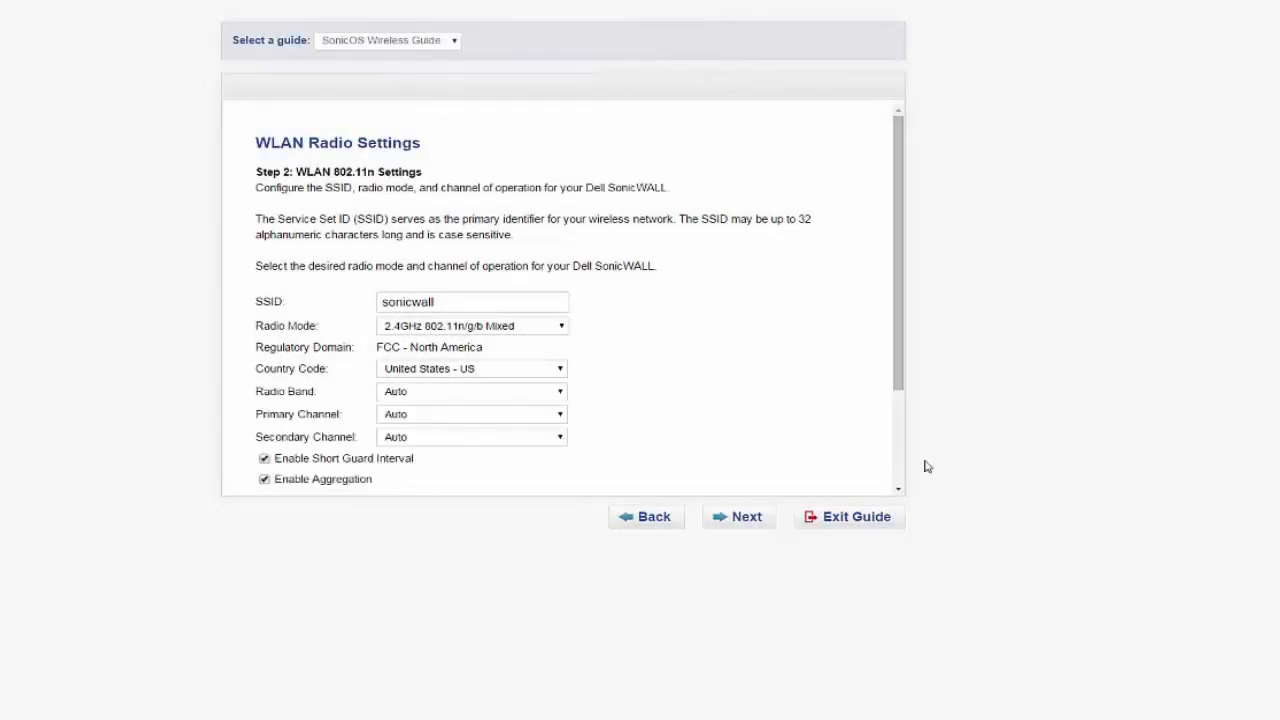
# Set the wireless network's SSID to tzwirelessdemo
pyautogui.click(533, 302)
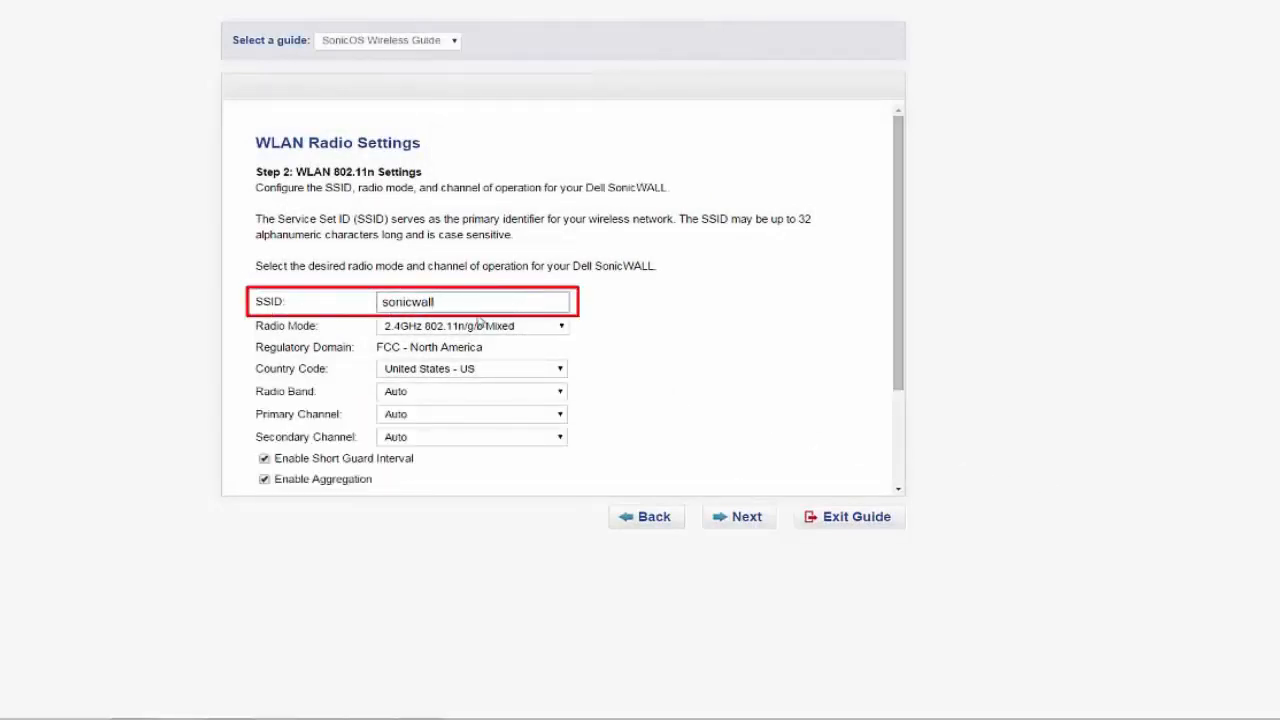
pyautogui.moveTo(457, 303); pyautogui.dragTo(322, 303)
pyautogui.press('BackSpace')
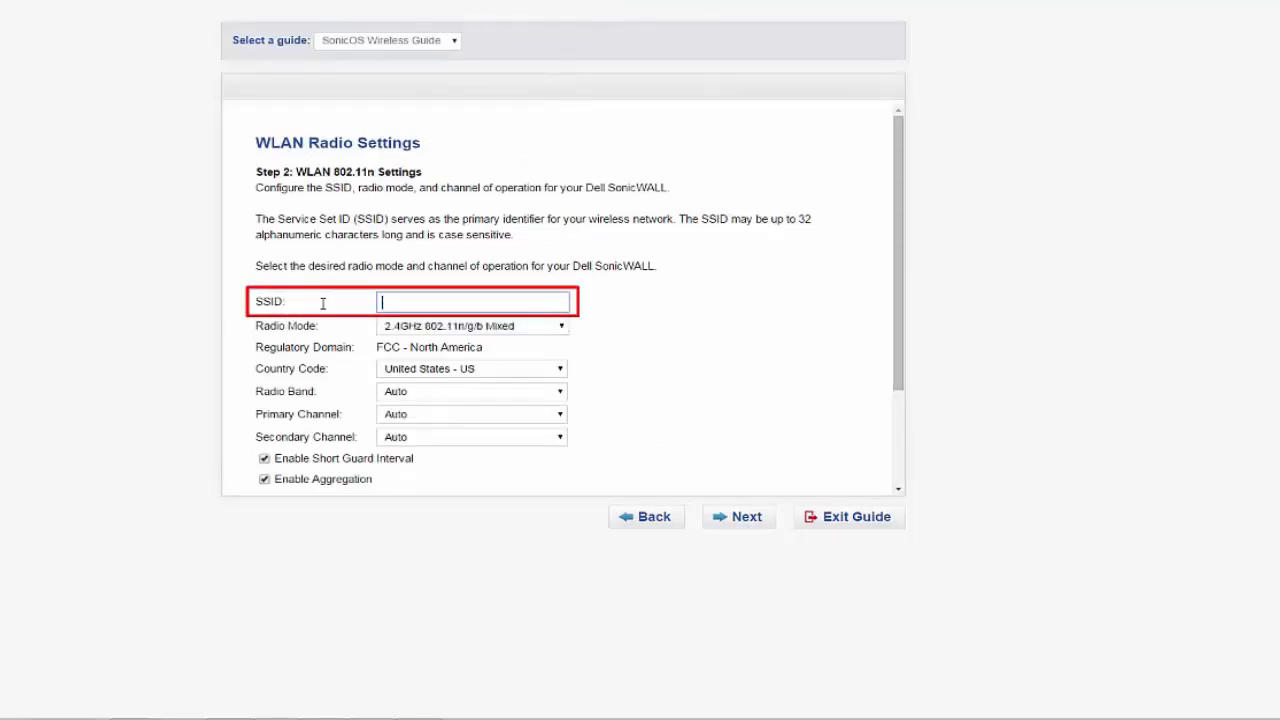
pyautogui.write('Tzwirelessdemo')
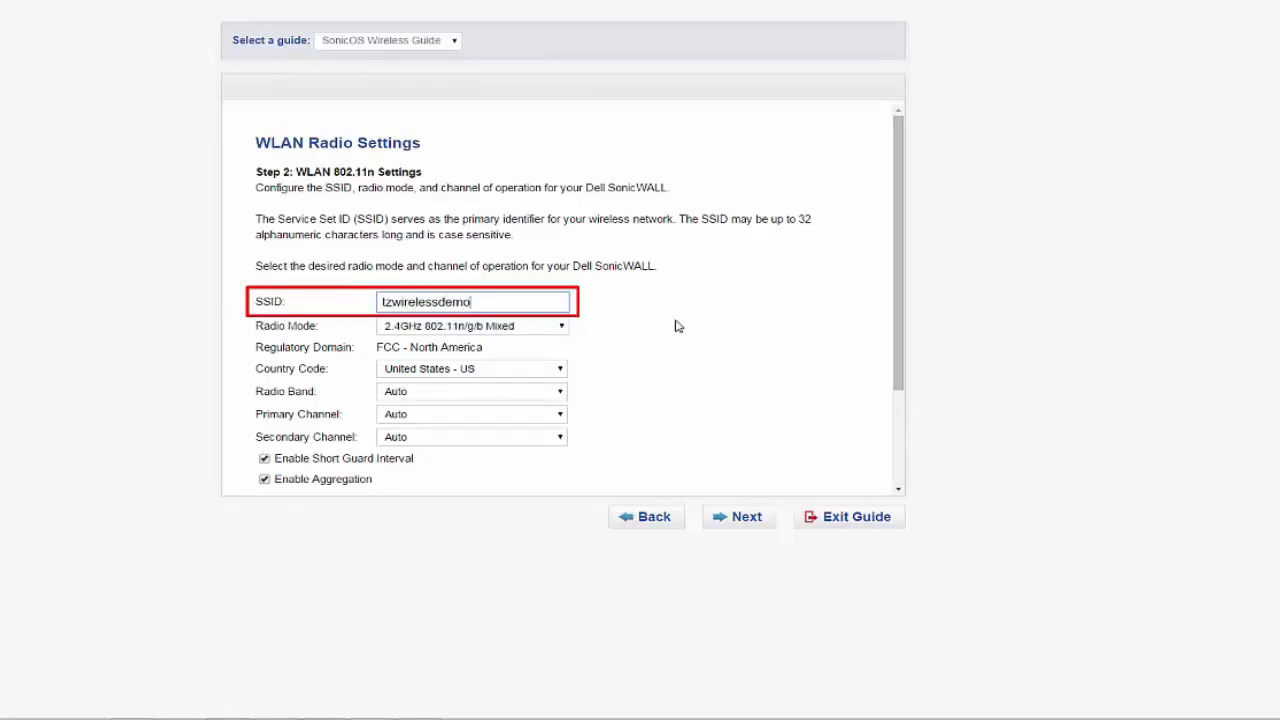
# Choose the 2.4GHz 802.11n/g/b Mixed radio mode and proceed to the WLAN security settings
pyautogui.click(555, 330)
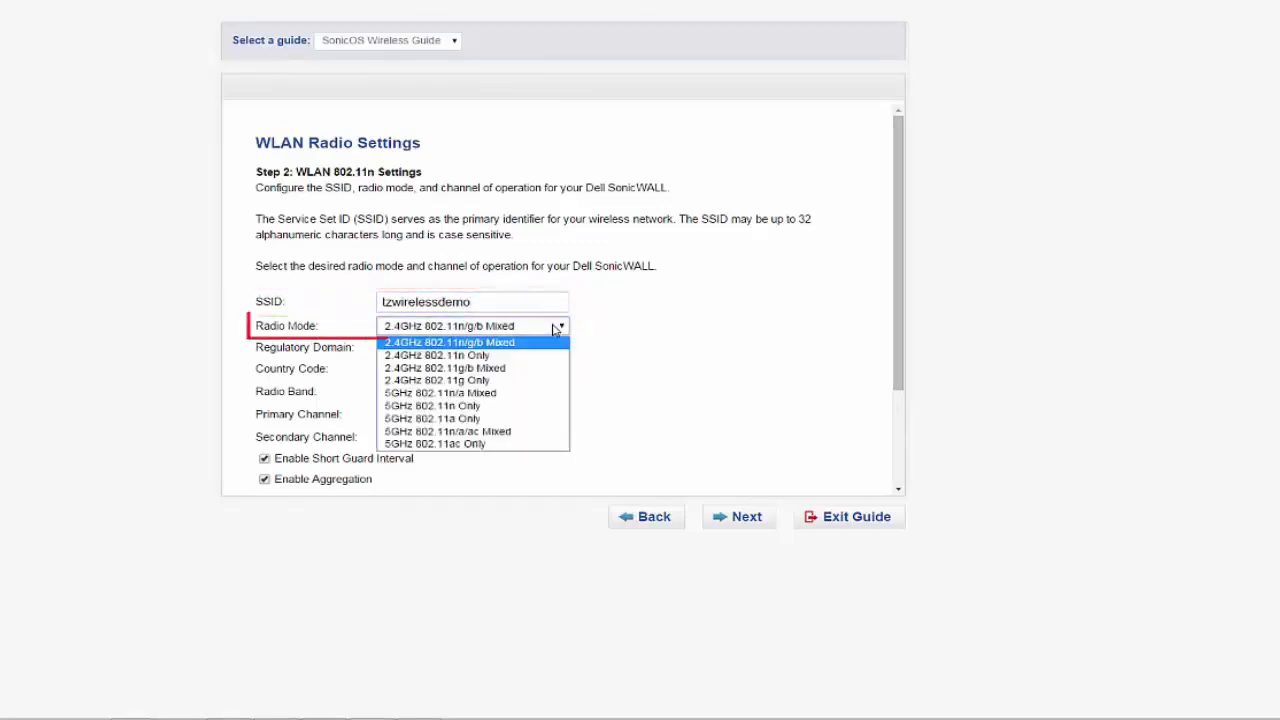
pyautogui.click(476, 343)
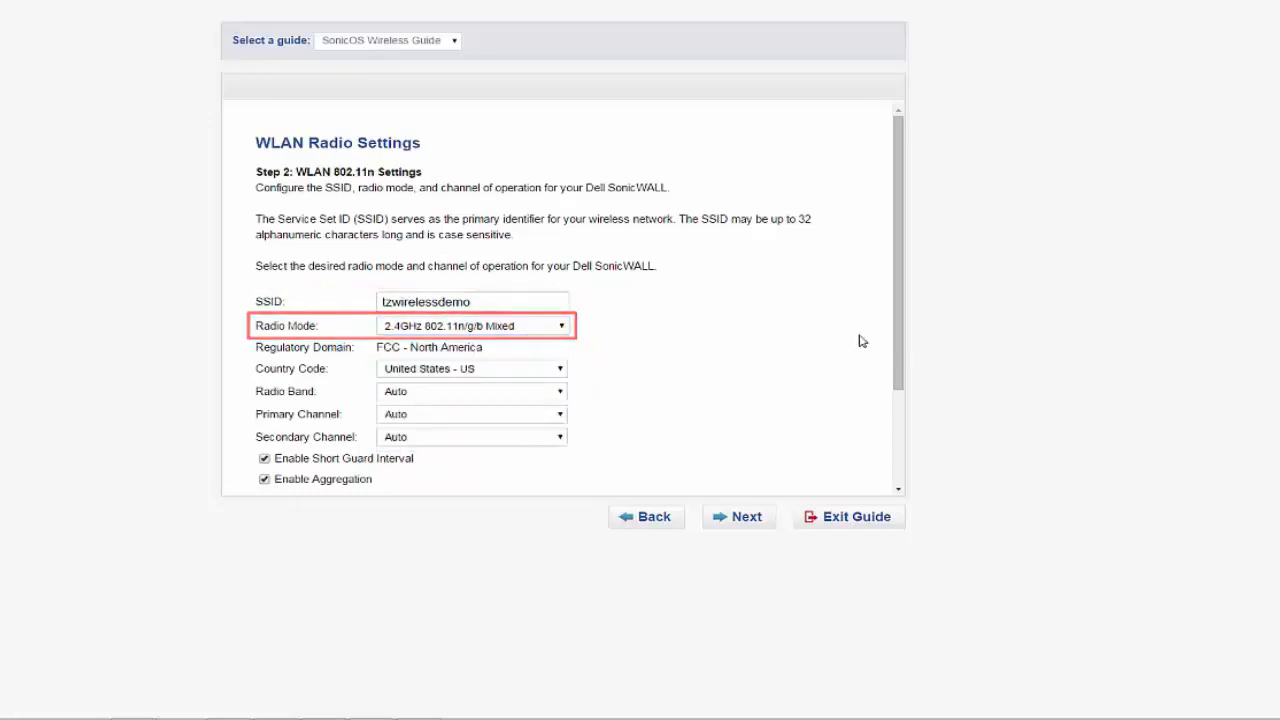
pyautogui.scroll(-2, 887, 367)
pyautogui.moveTo(887, 367); pyautogui.dragTo(866, 457)
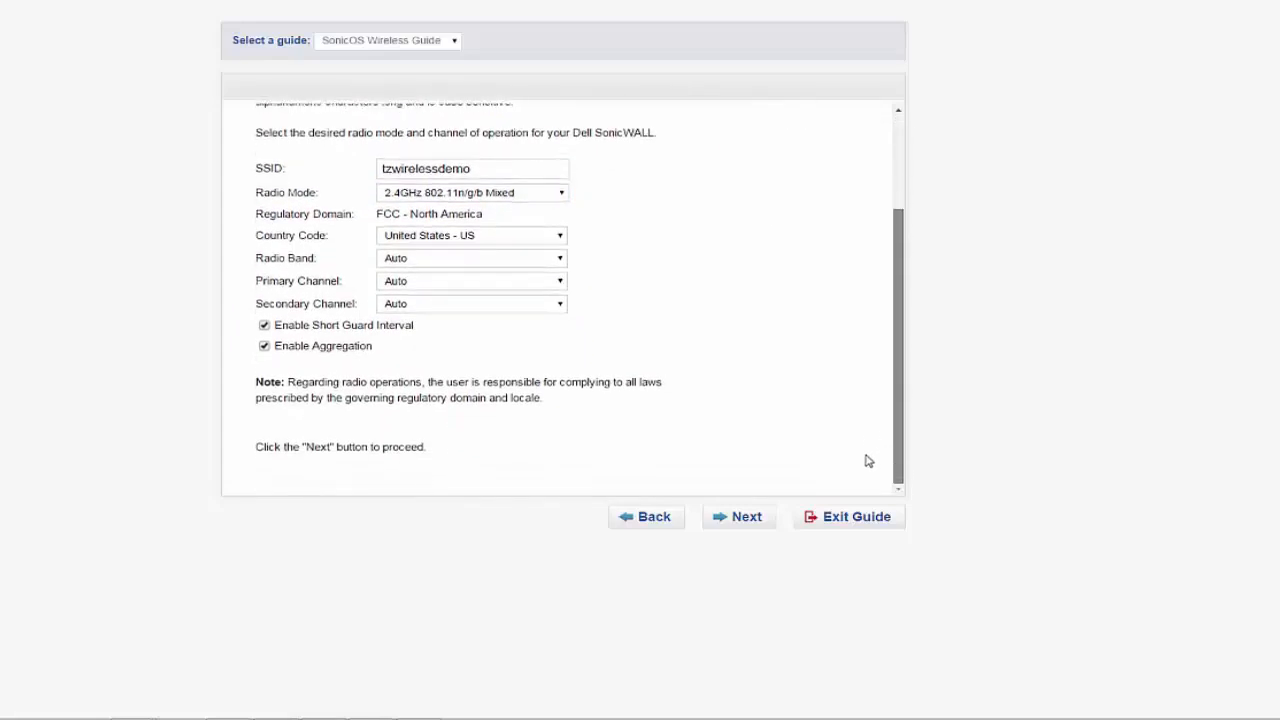
pyautogui.click(727, 519)
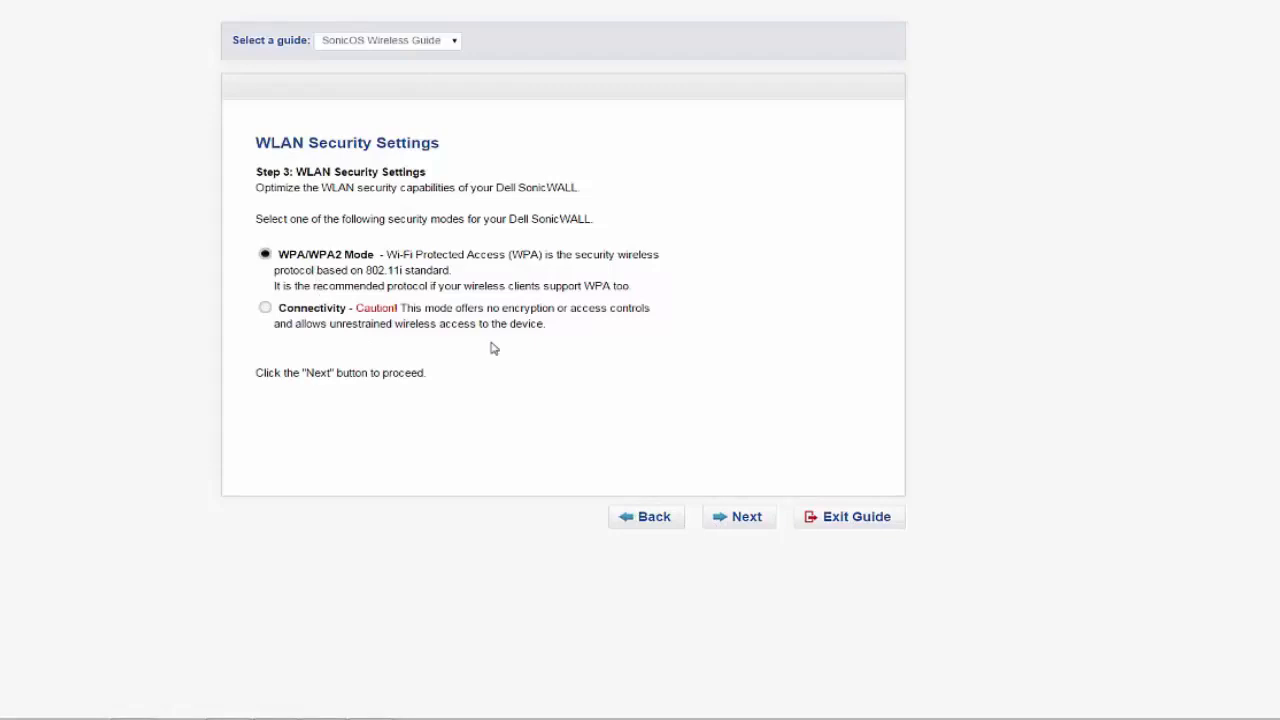
# Accept WPA/WPA2 Mode as the wireless security and use WPA - PSK as the authentication type
pyautogui.click(749, 522)
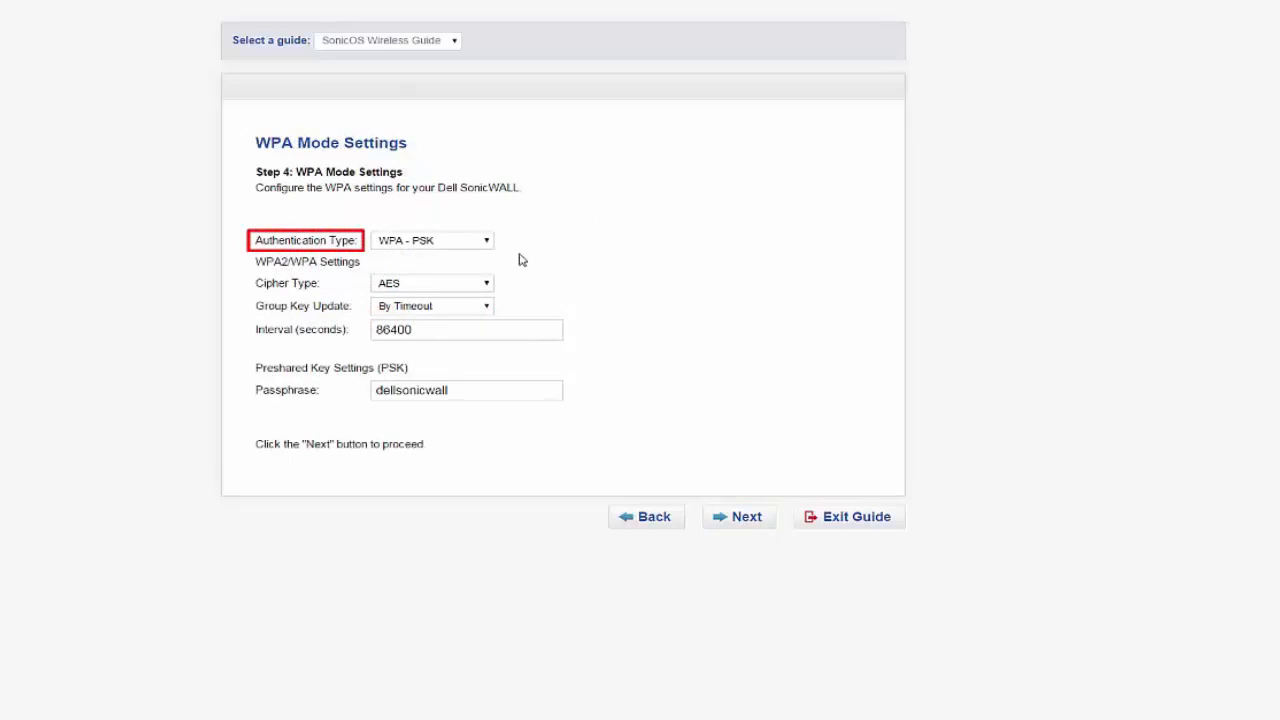
pyautogui.click(487, 244)
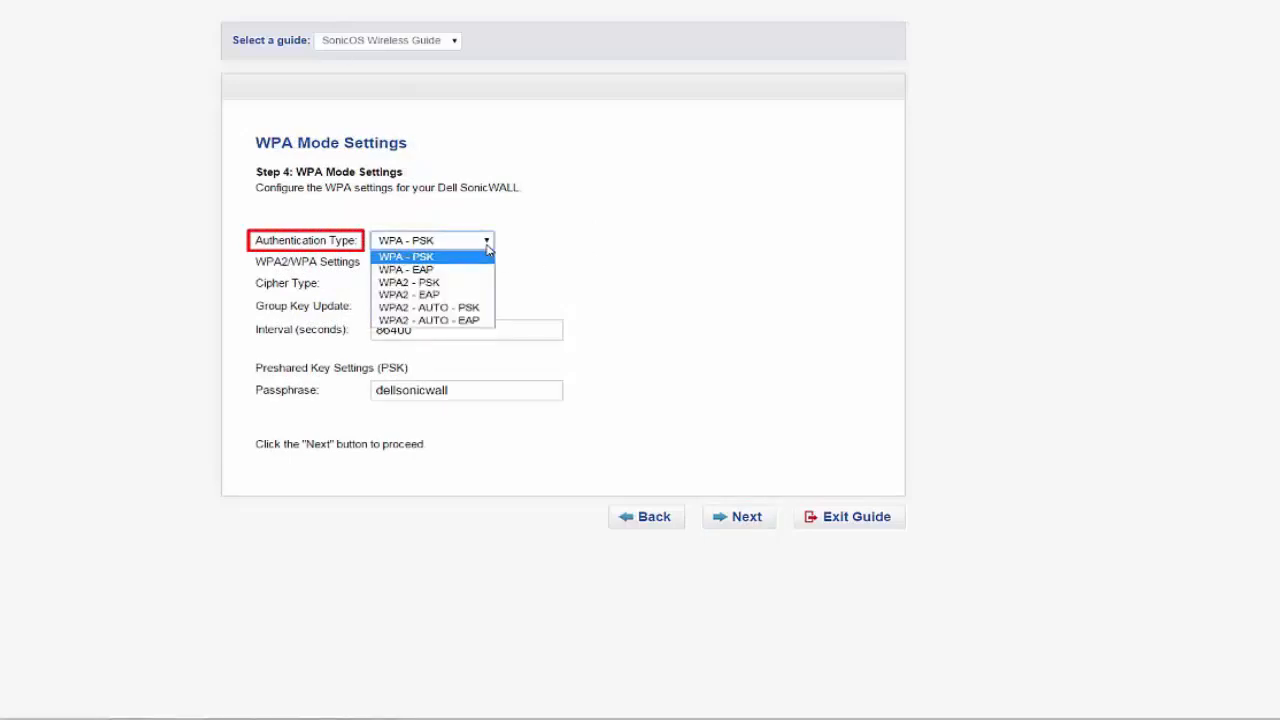
pyautogui.click(488, 248)
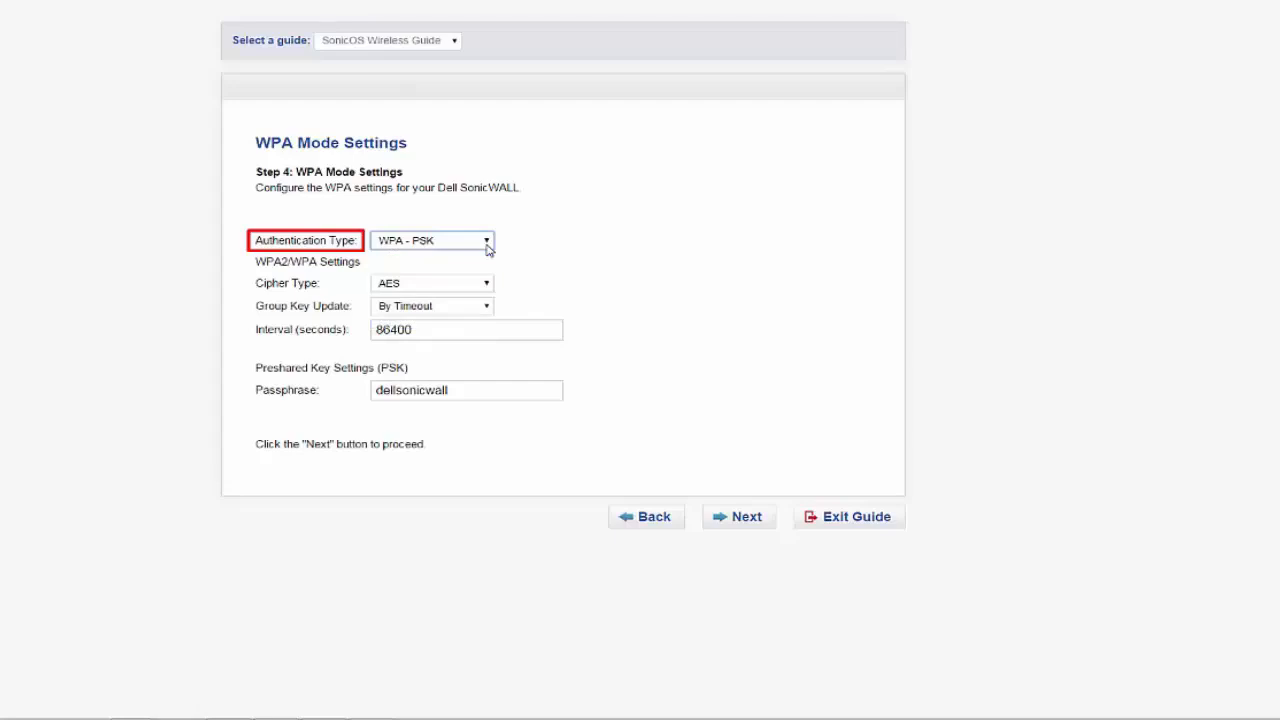
# Accept the preshared key passphrase and proceed without creating another virtual access point
pyautogui.moveTo(520, 390); pyautogui.dragTo(364, 390)
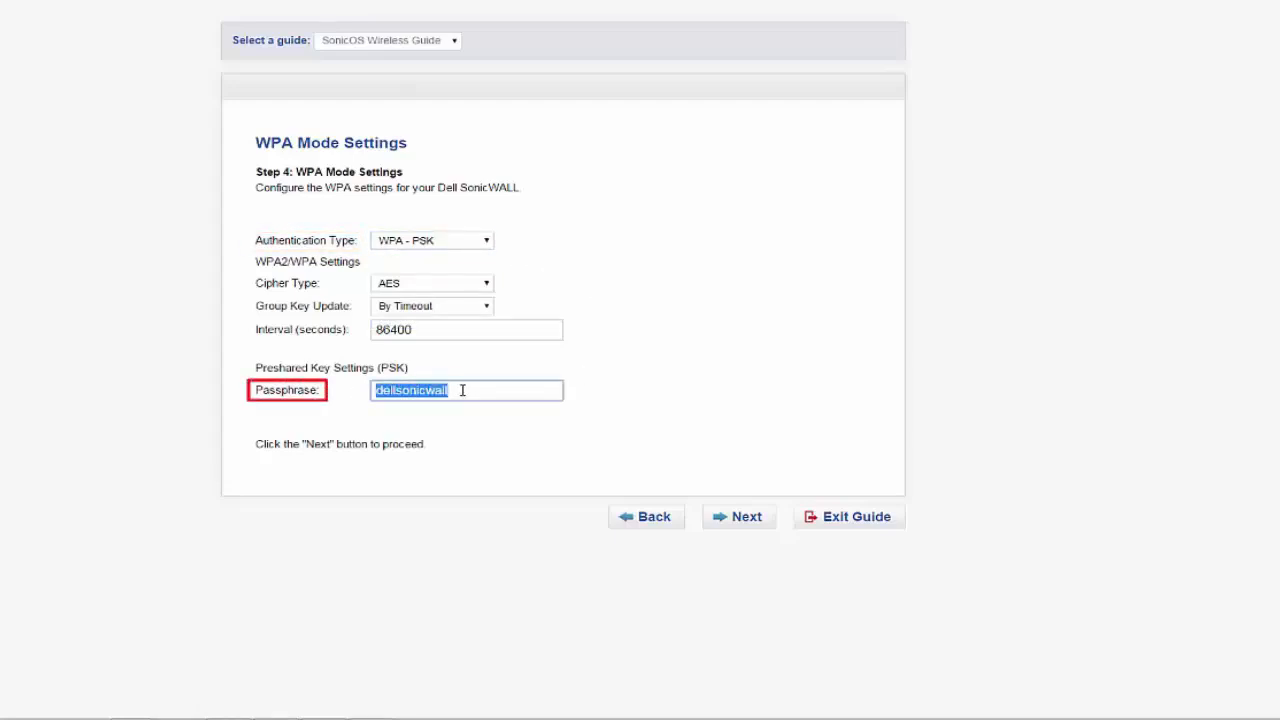
pyautogui.click(462, 390)
pyautogui.click(614, 400)
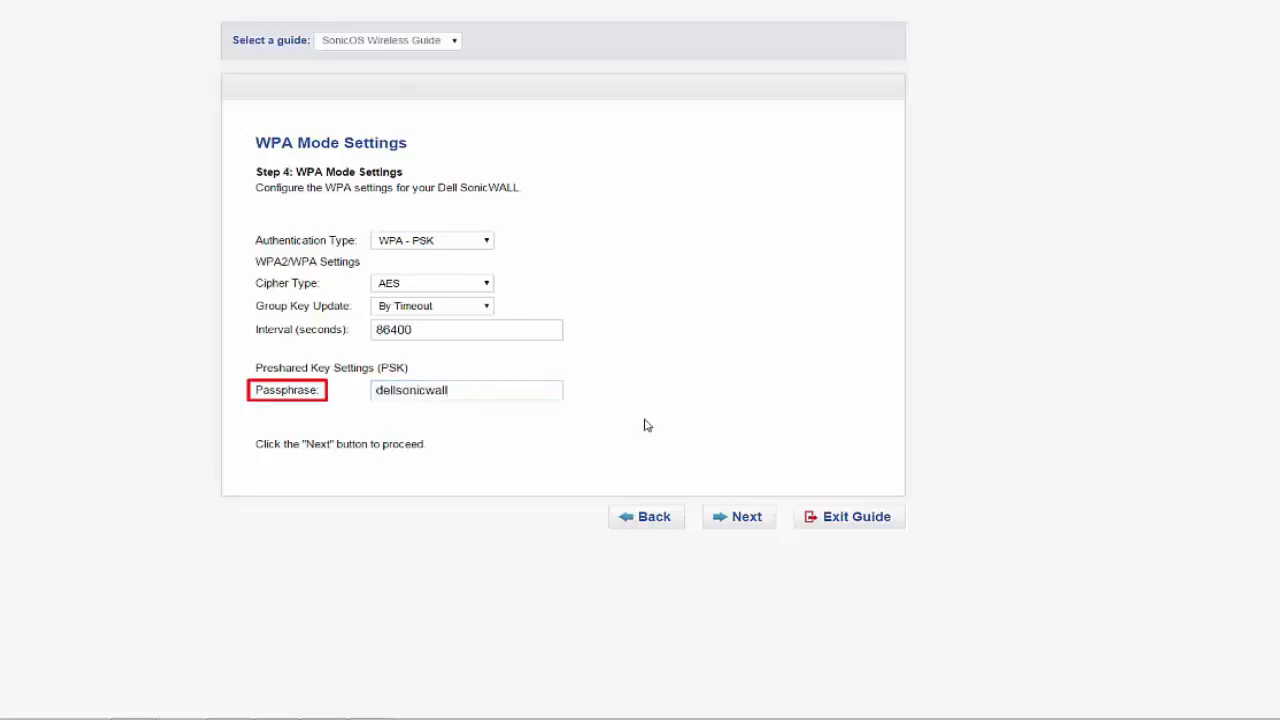
pyautogui.click(747, 517)
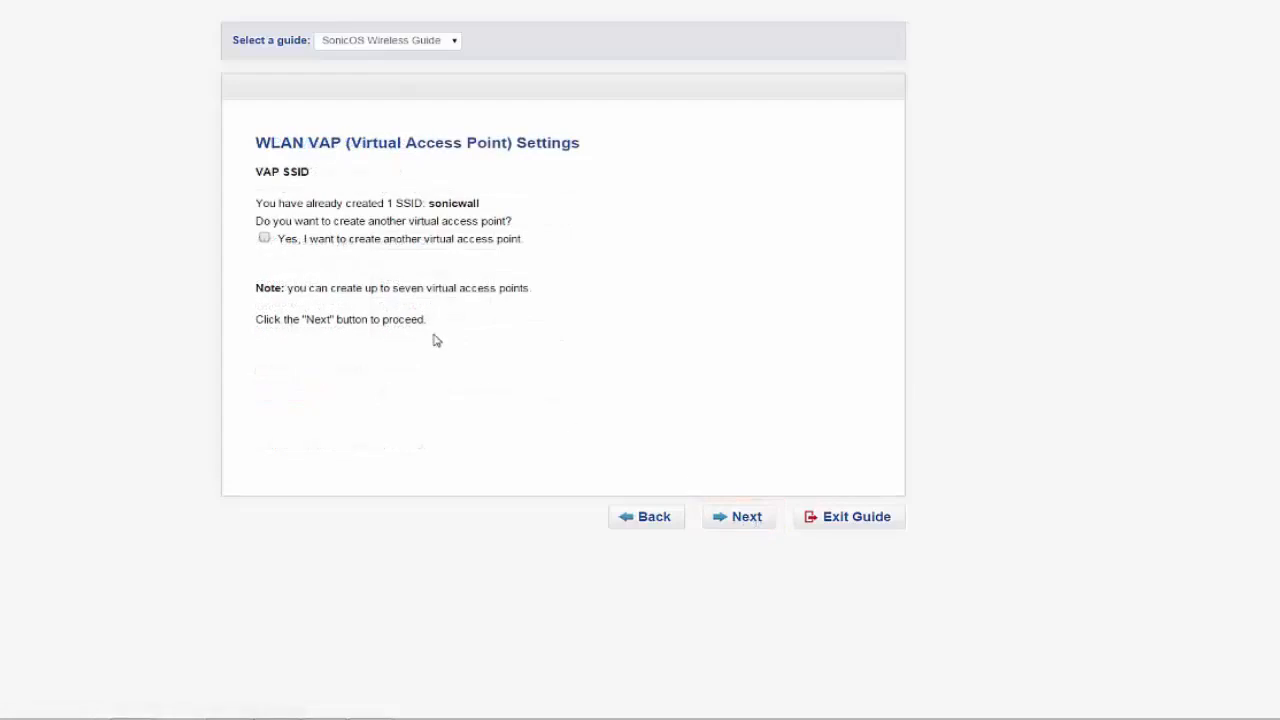
pyautogui.click(747, 517)
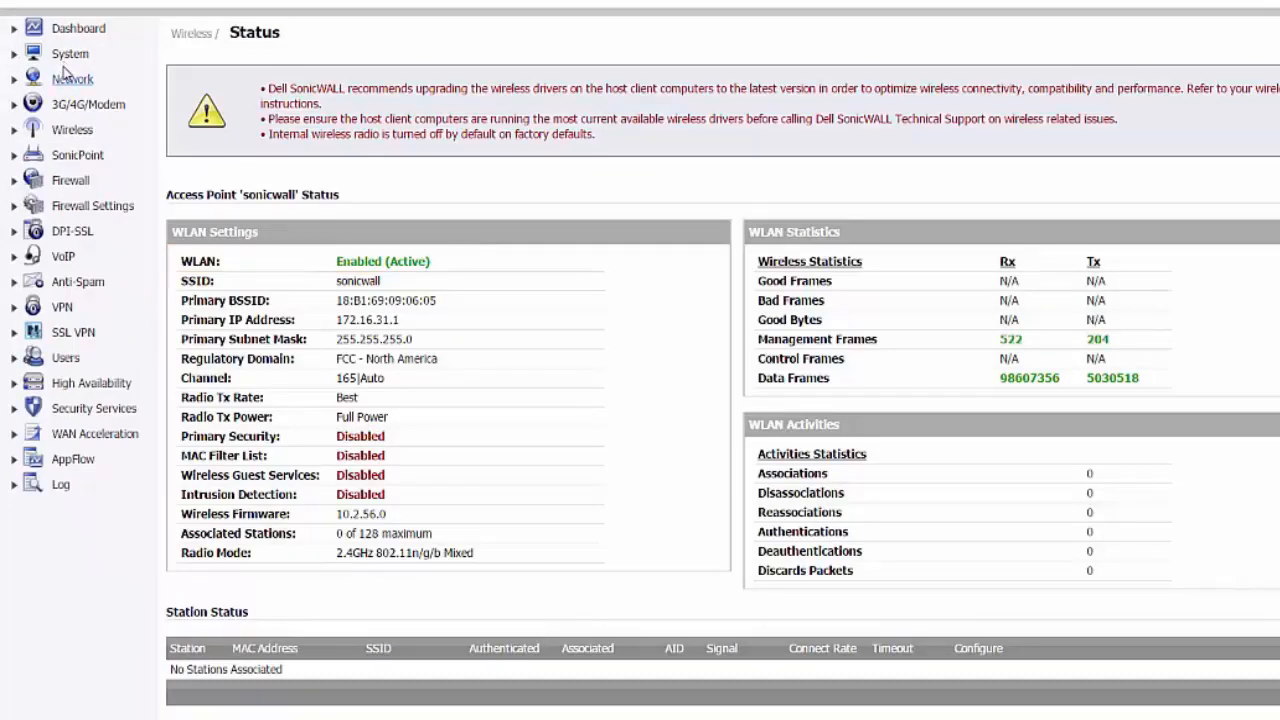
# Open the System section of the appliance's management interface
pyautogui.click(65, 62)
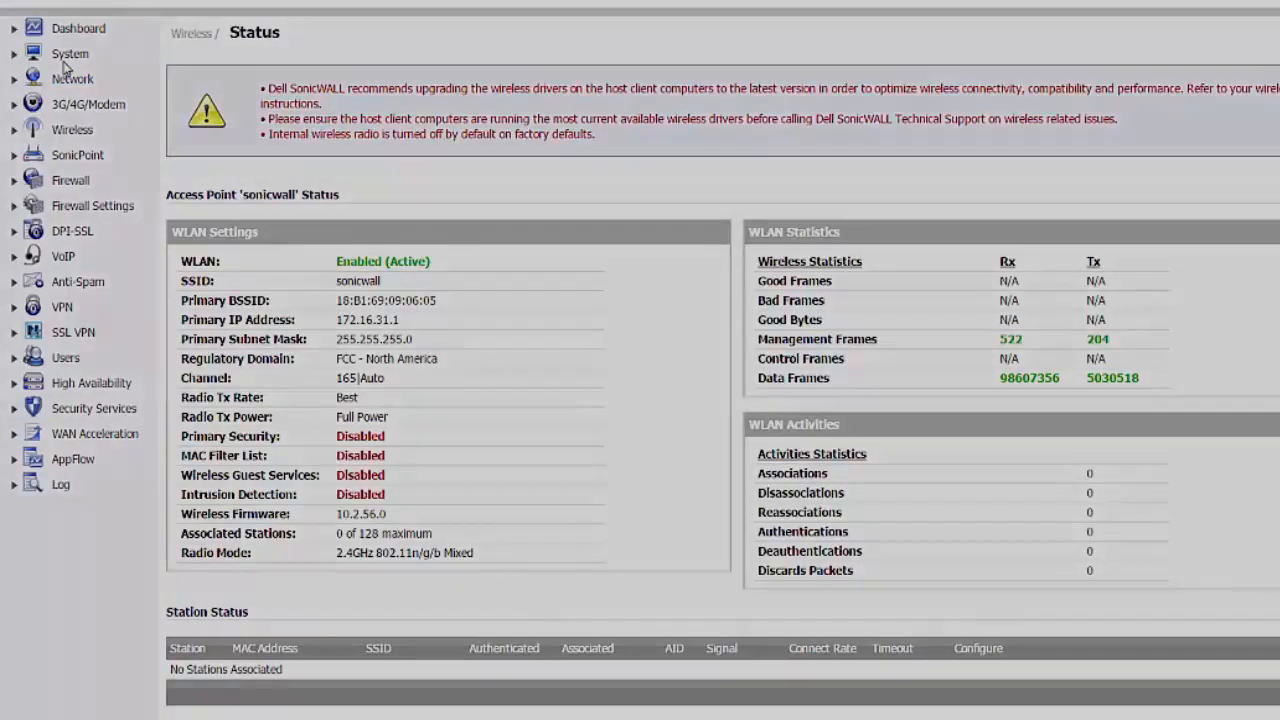